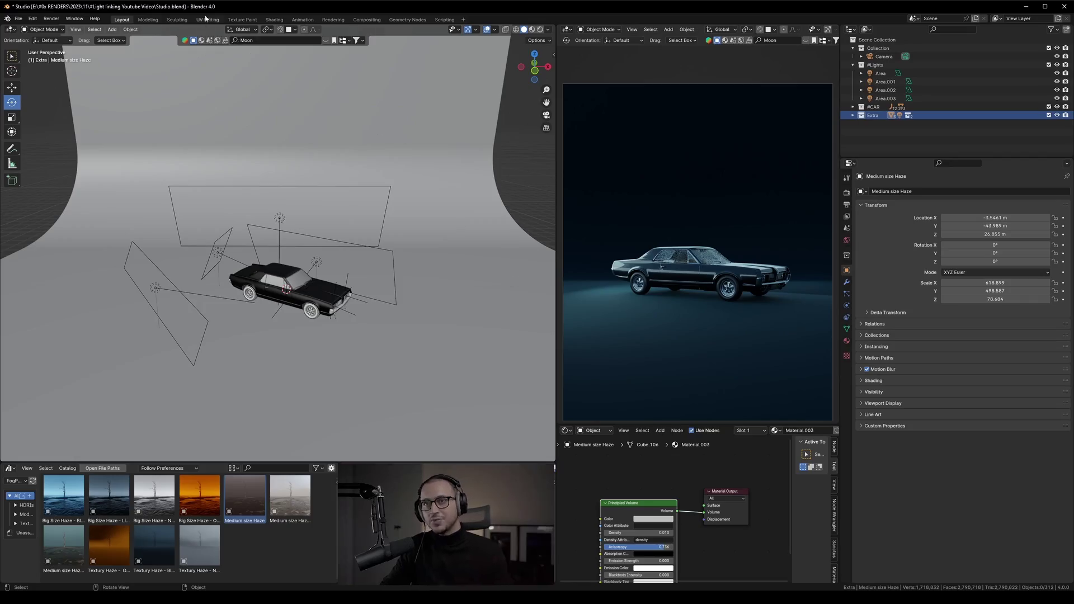
Orbit, pan and zoom around the car studio to inspect the car, lights and camera framing
middle_click_drag(452, 282, 354, 311)
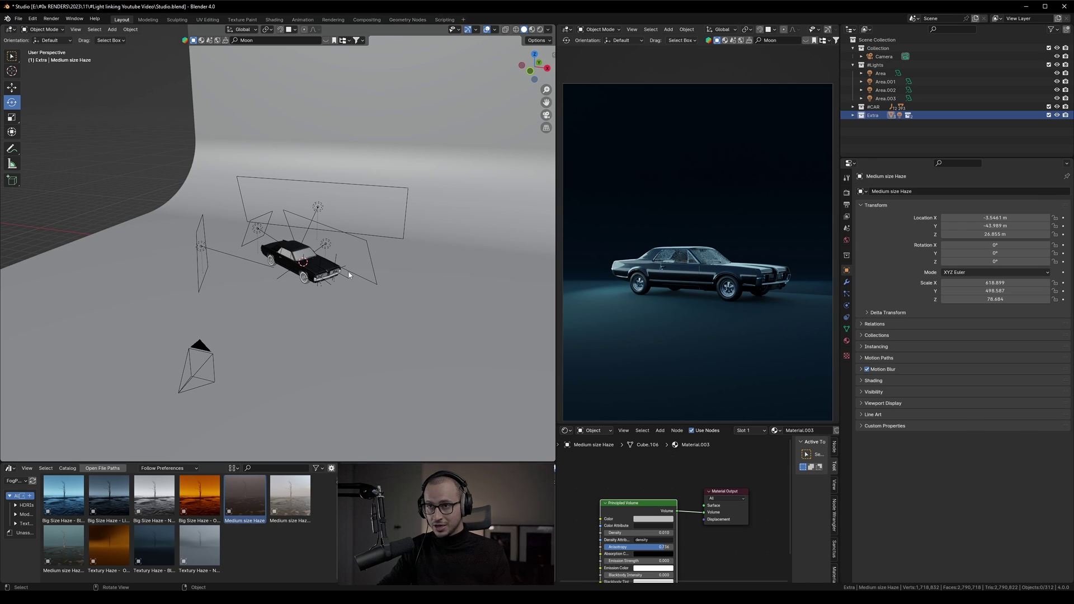
middle_click_drag(349, 275, 358, 285)
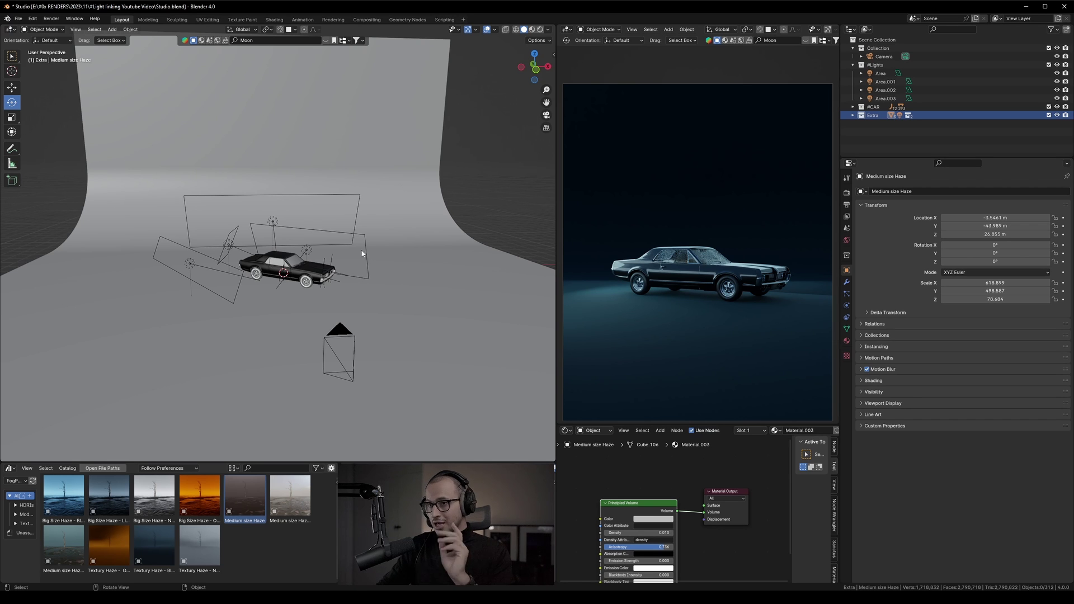
scroll(338, 292, "up", 3)
middle_click_drag(206, 301, 229, 298)
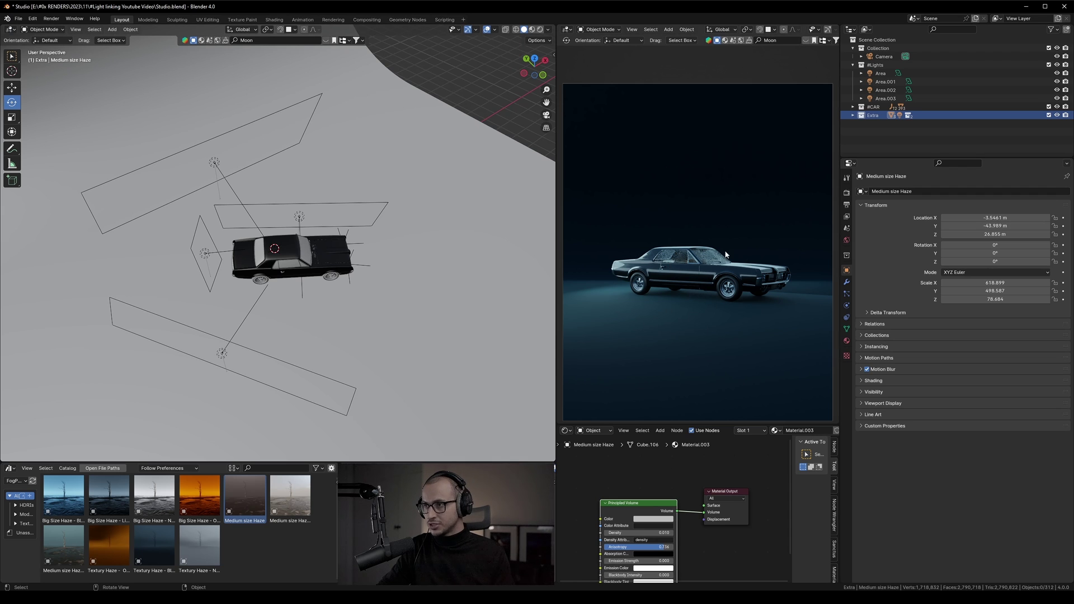
scroll(754, 288, "up", 3)
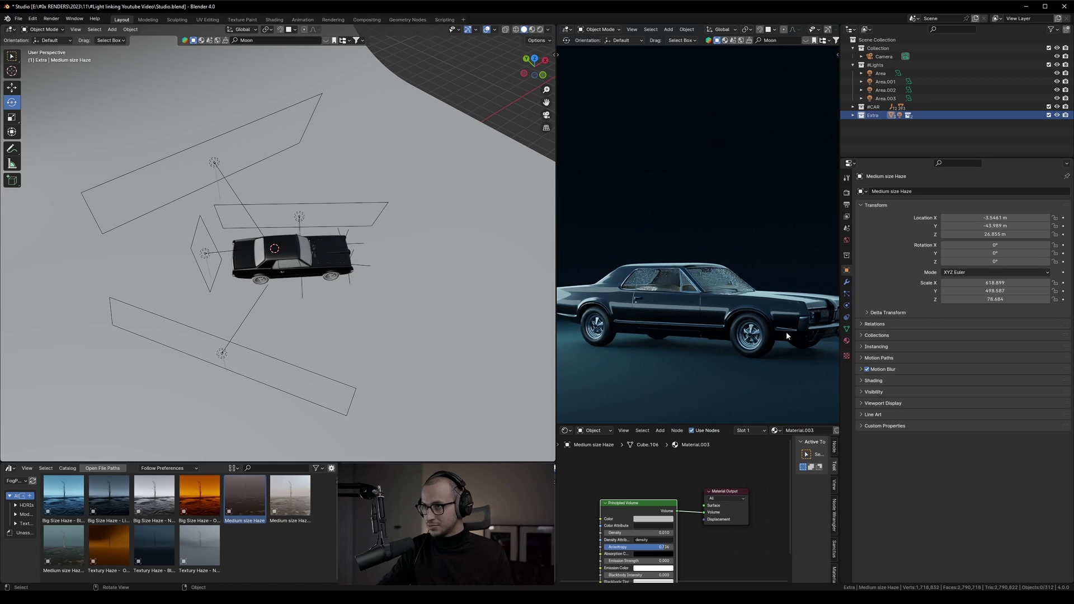
scroll(740, 291, "down", 3)
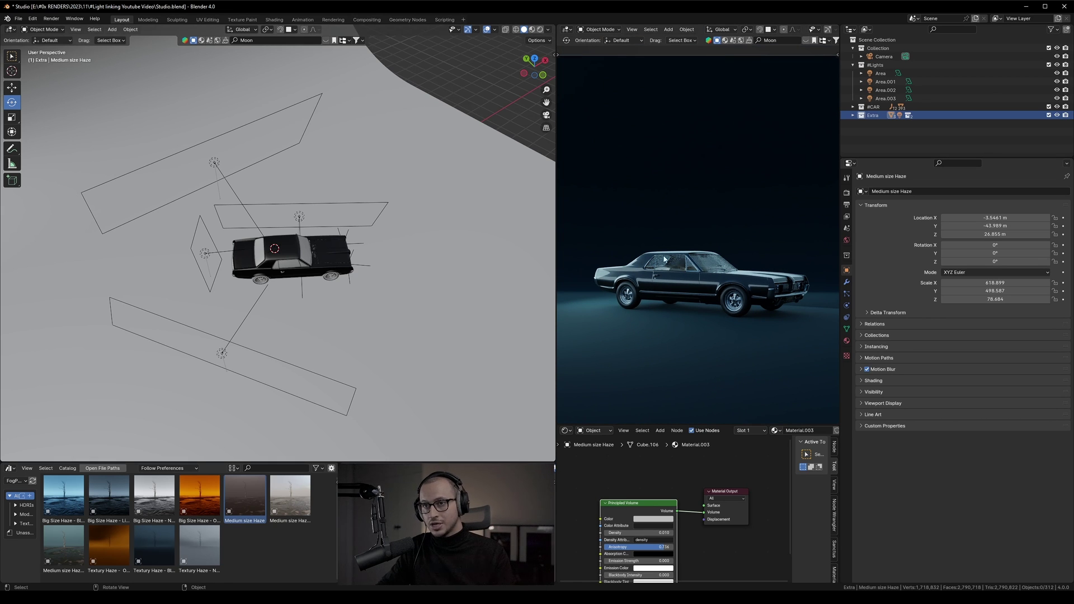
middle_click_drag(358, 235, 380, 241)
scroll(657, 323, "up", 3)
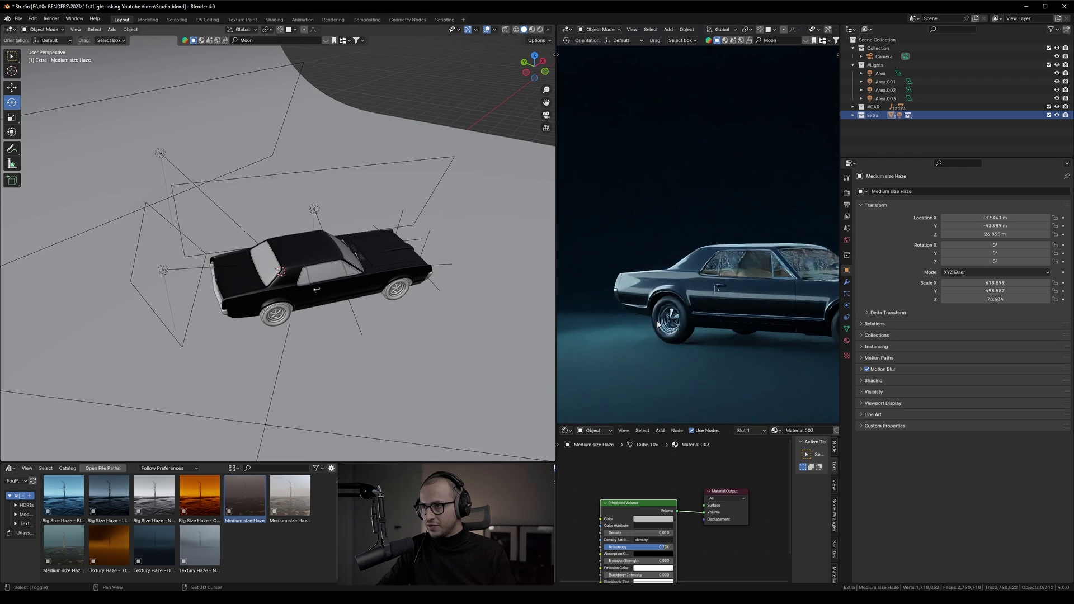
middle_click_drag(658, 323, 725, 279, "shift")
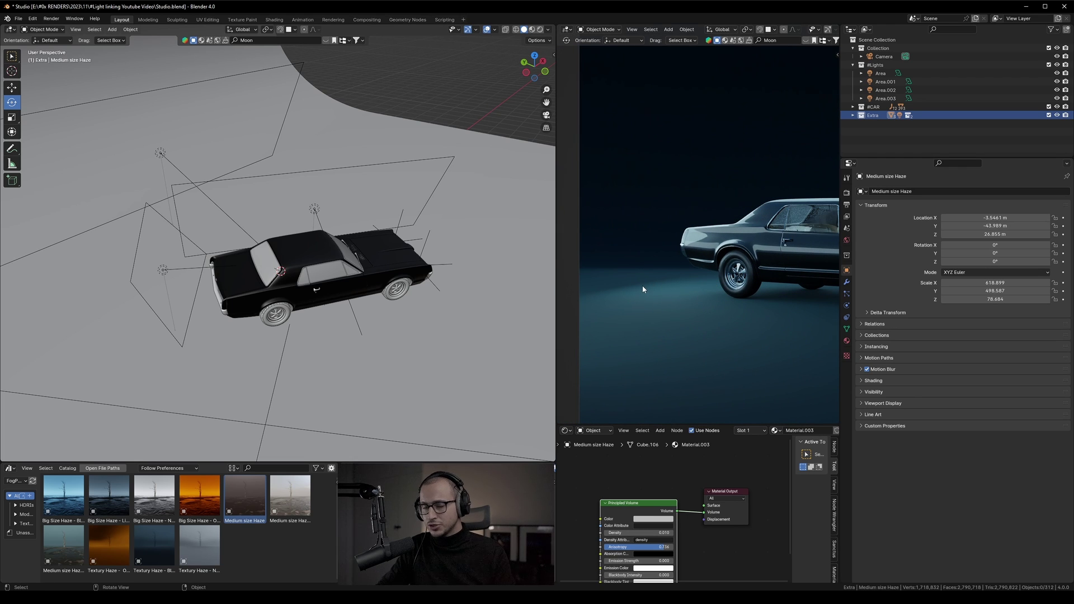
key("Home")
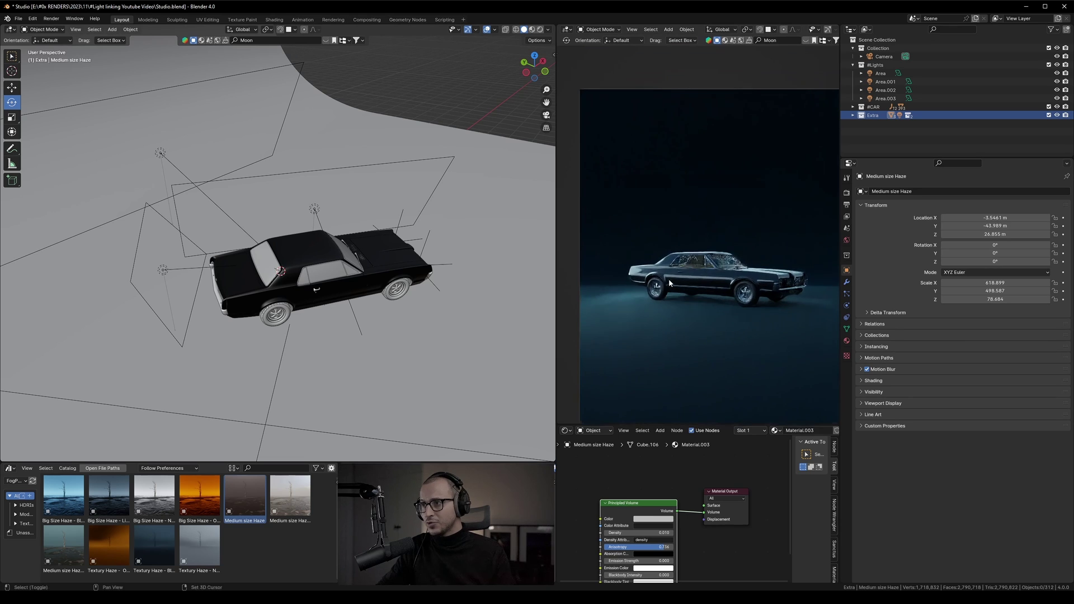
scroll(685, 274, "down", 1)
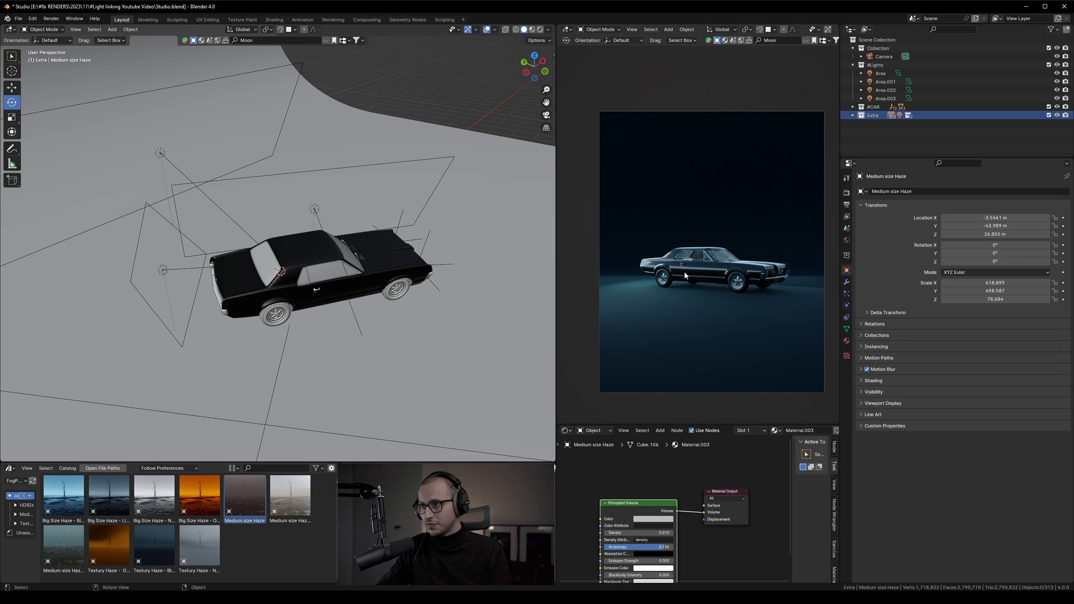
scroll(686, 281, "up", 1)
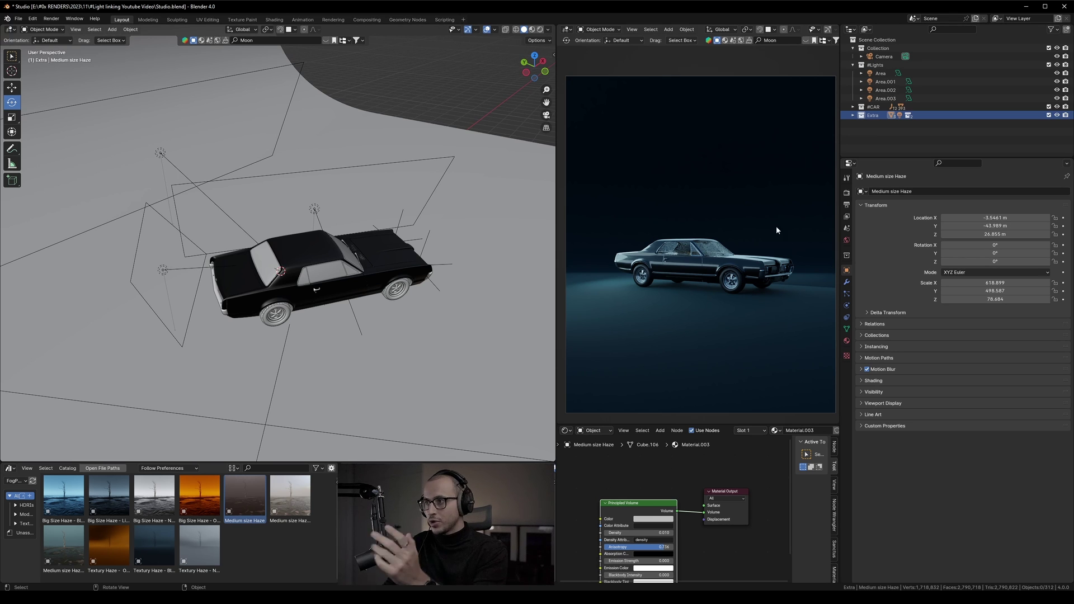
middle_click_drag(342, 240, 319, 235)
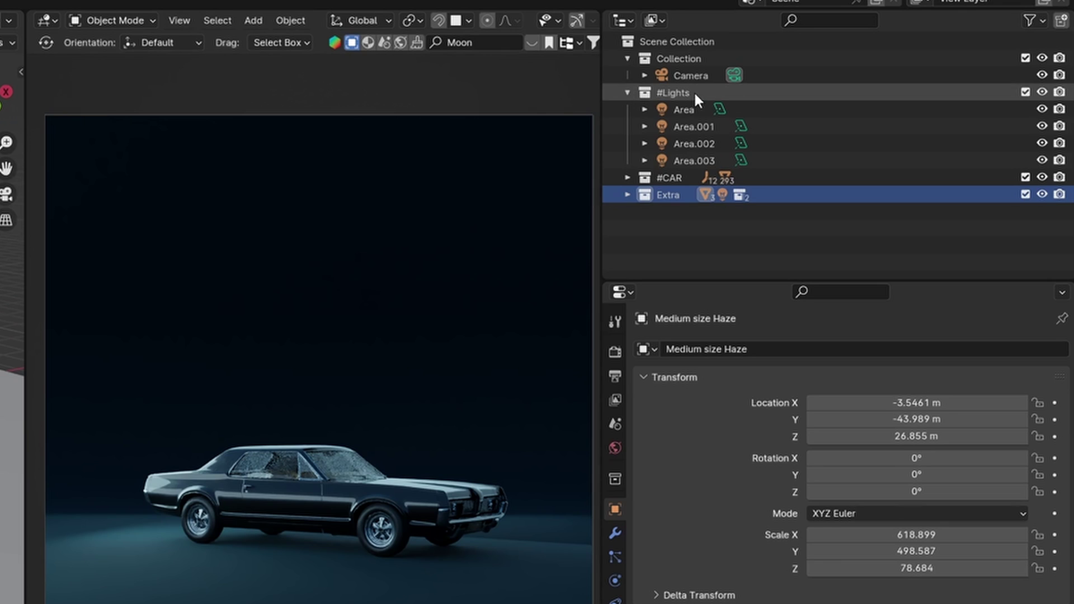
Browse the #Lights and #CAR collections in the Outliner, checking what #CAR contains
left_click(883, 65)
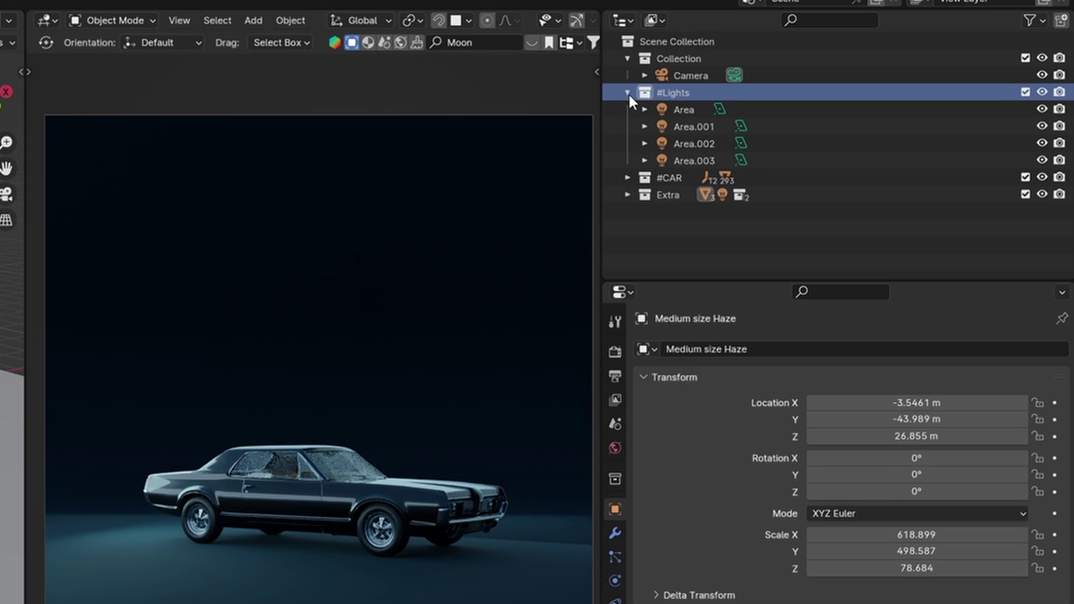
left_click(629, 93)
left_click(629, 93)
right_click(692, 227)
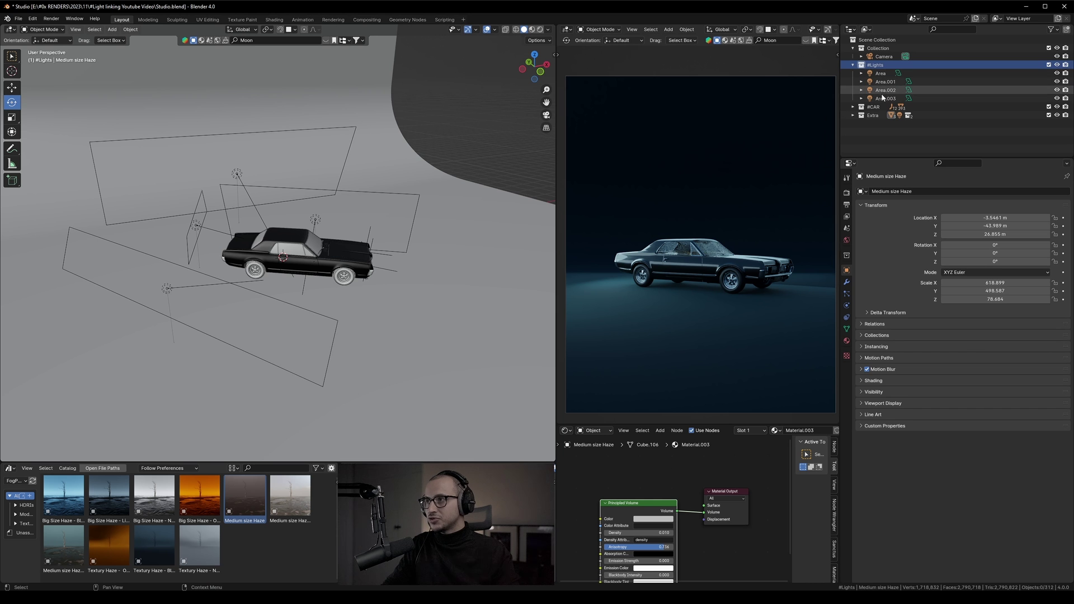
left_click(674, 180)
middle_click_drag(730, 294, 729, 292)
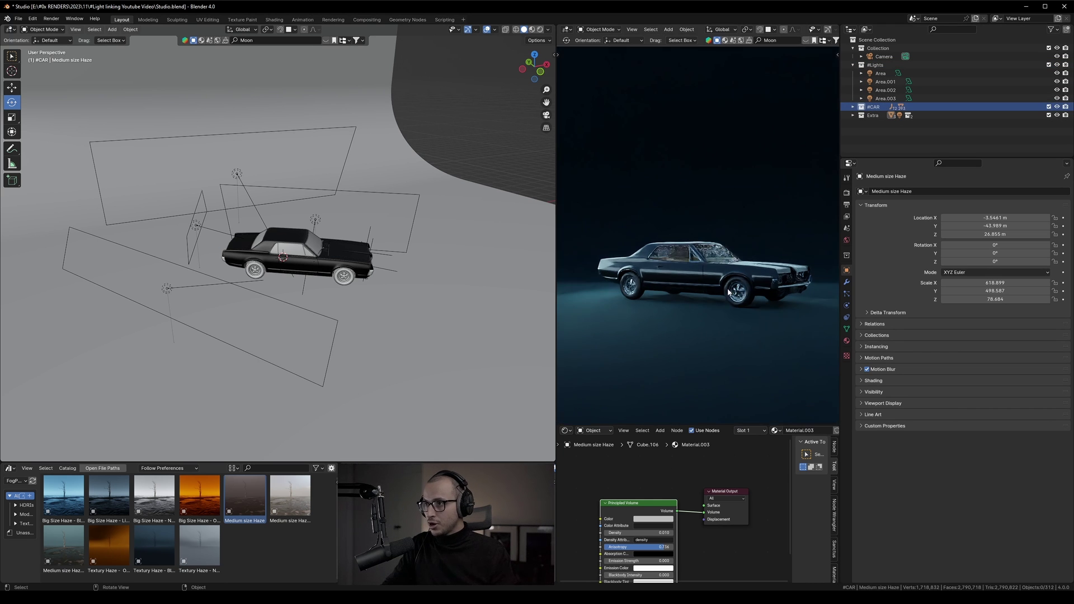
left_click(854, 107)
left_click(871, 115)
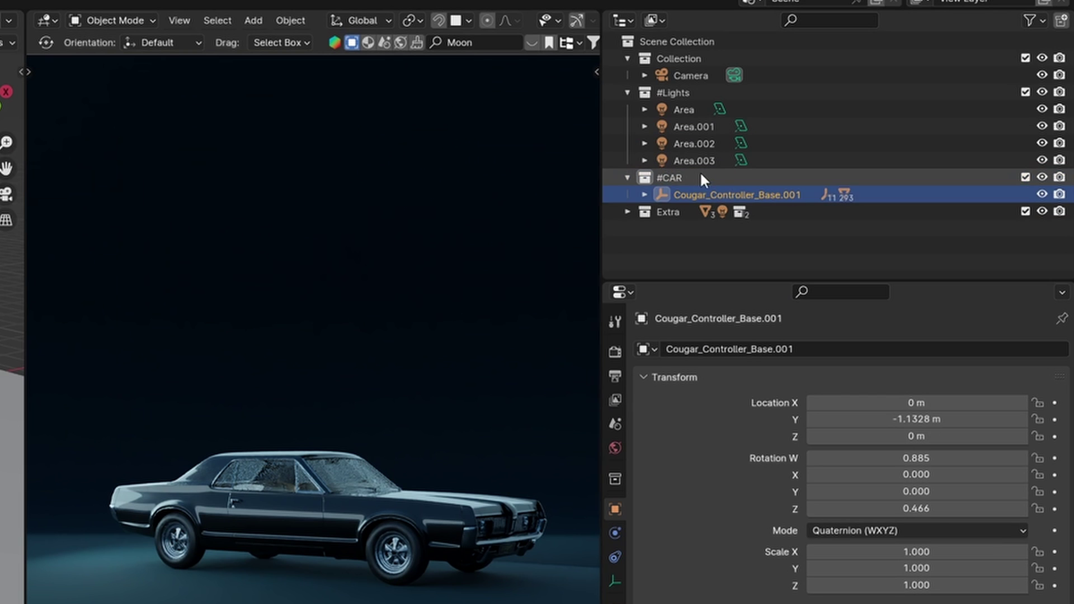
left_click(688, 178)
left_click(627, 177)
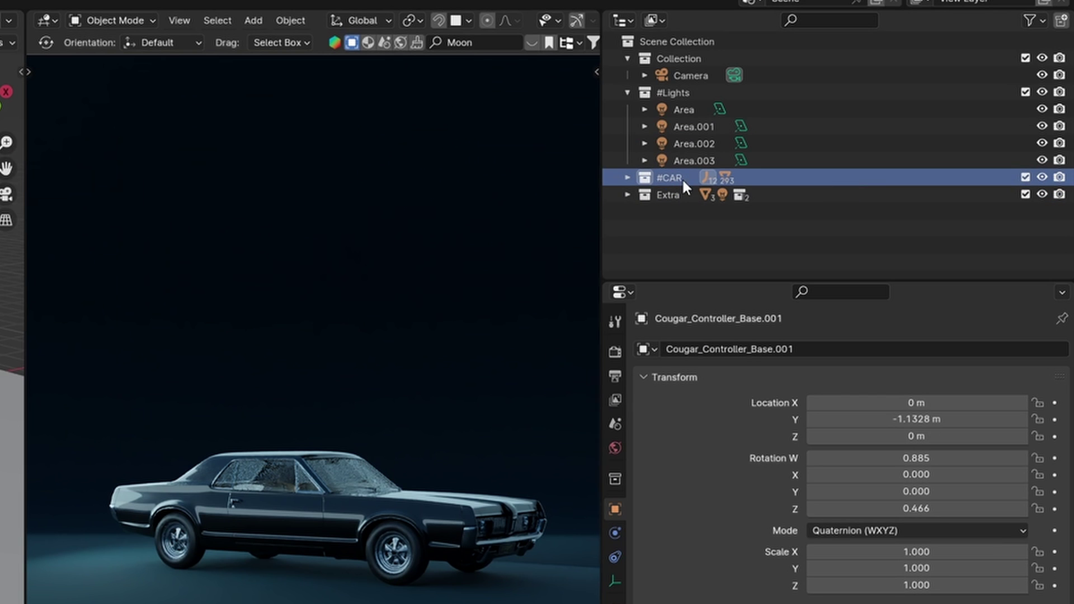
Give the Area light a new light linking collection containing the #CAR collection
left_click(697, 109)
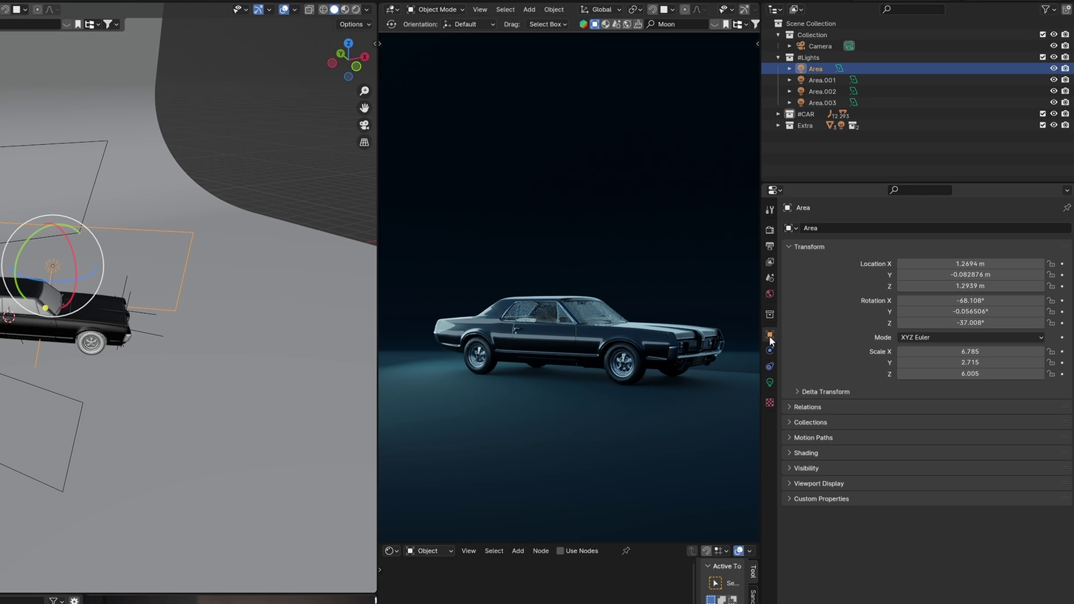
left_click(814, 452)
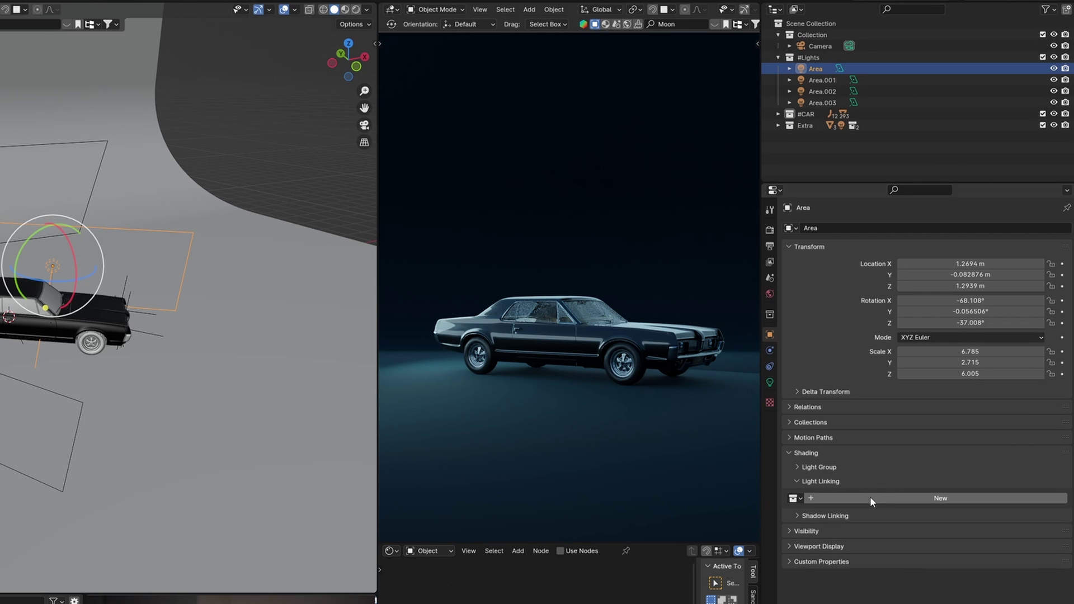
left_click(897, 496)
left_click(814, 114)
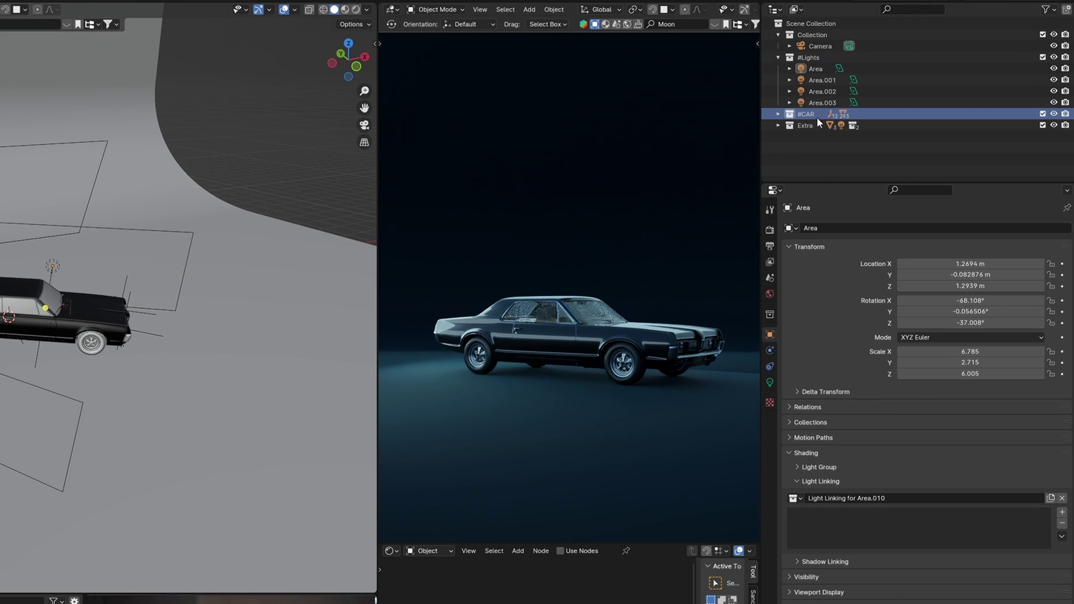
left_click_drag(813, 113, 849, 336)
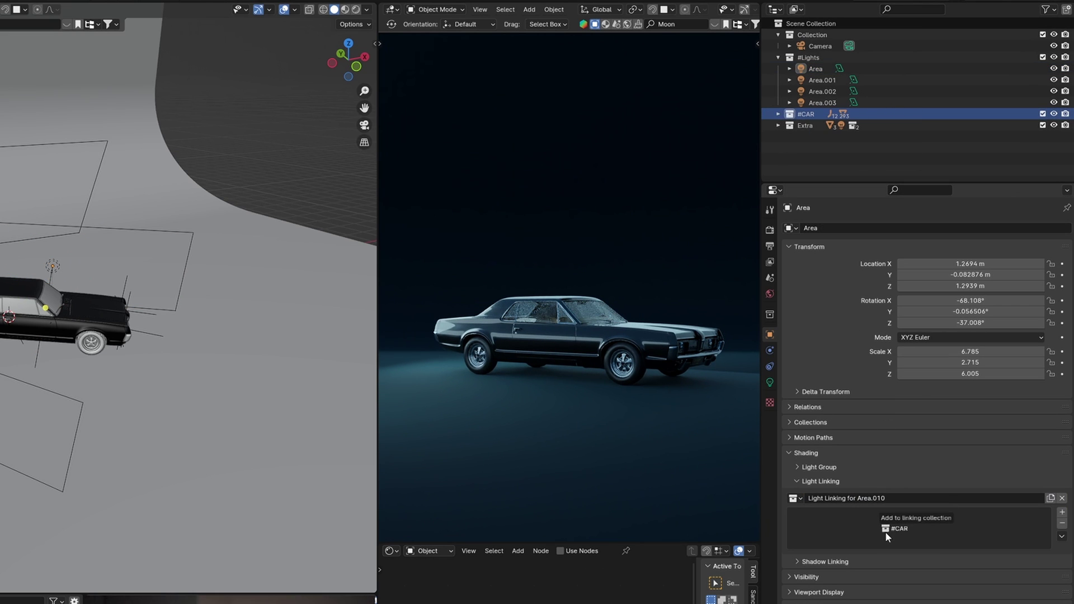
left_click_drag(886, 535, 883, 529)
scroll(619, 392, "down", 1)
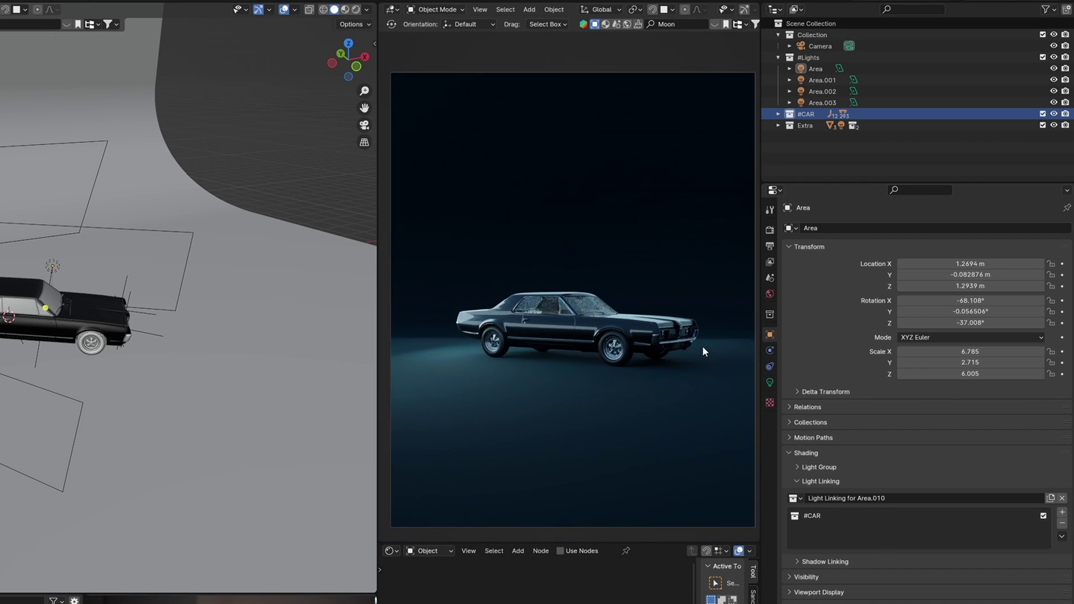
left_click(819, 69)
Create light linking collections holding #CAR for Area.001 and Area.002
left_click(830, 79)
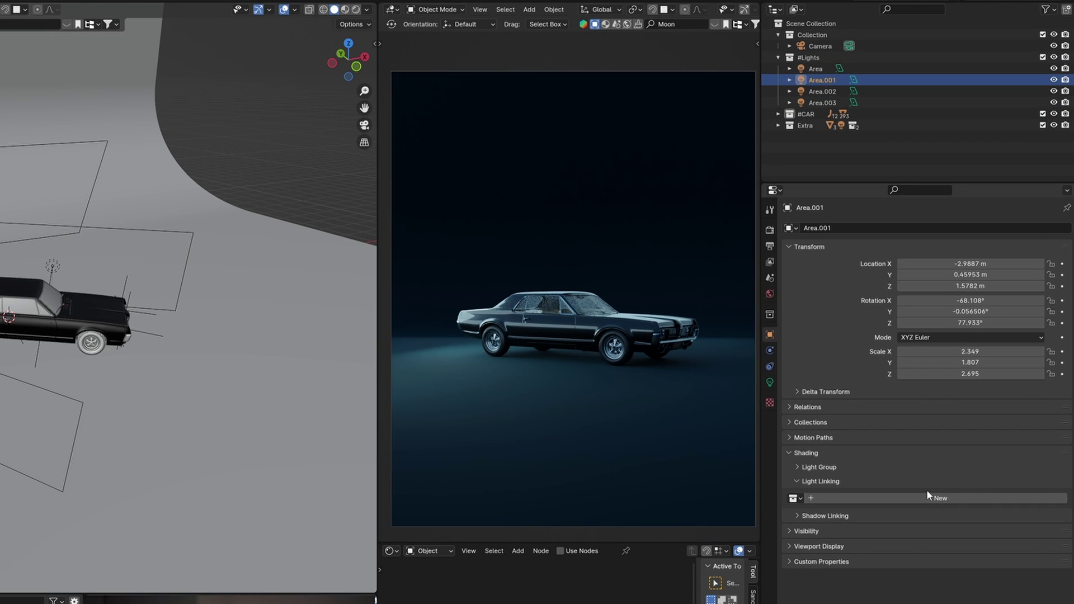
left_click(871, 498)
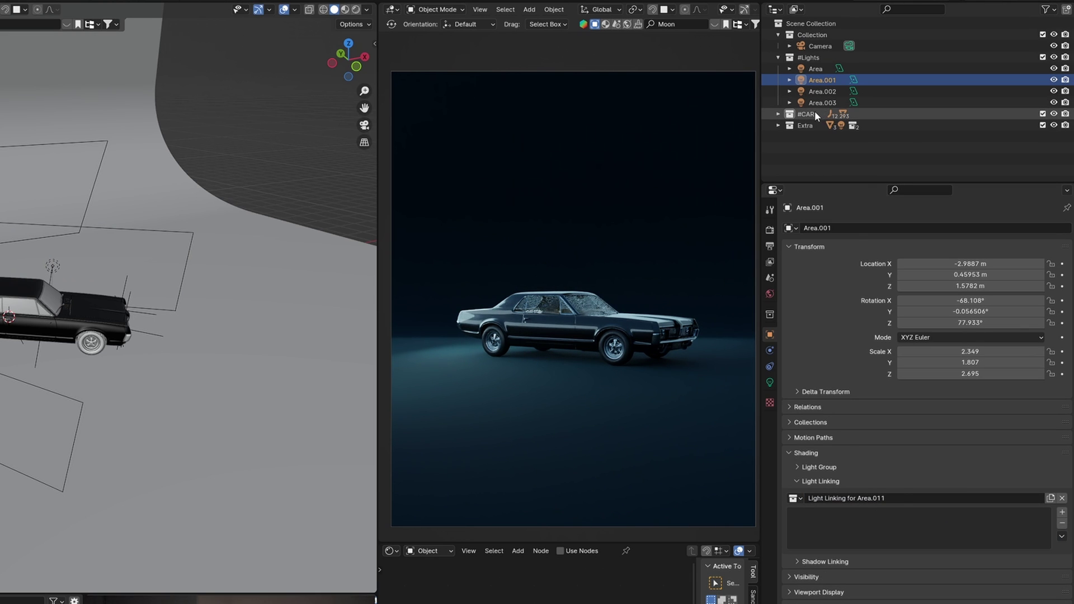
left_click_drag(814, 112, 897, 525)
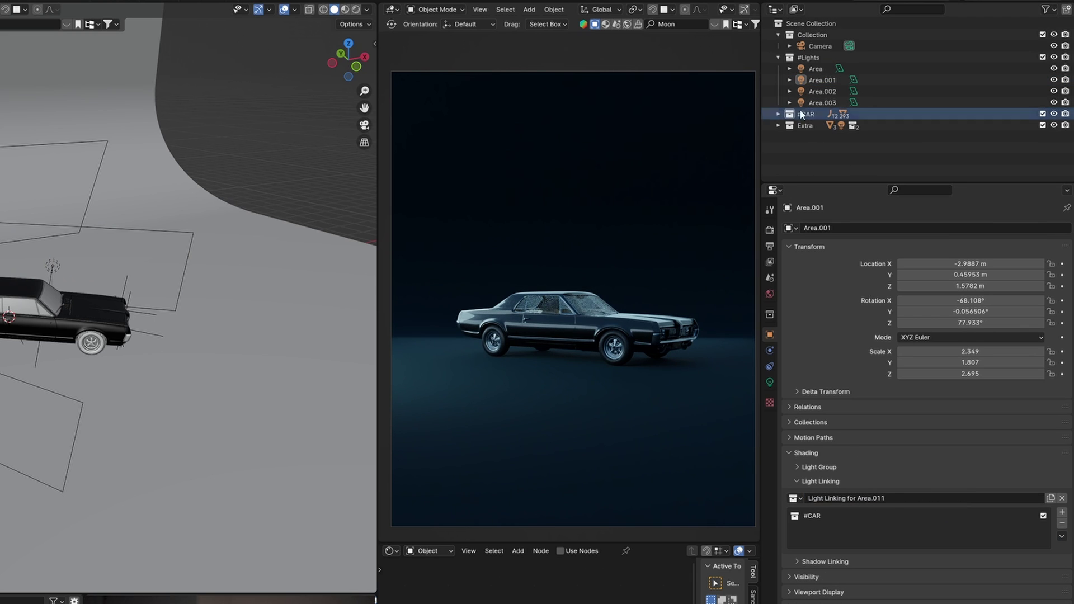
left_click(820, 95)
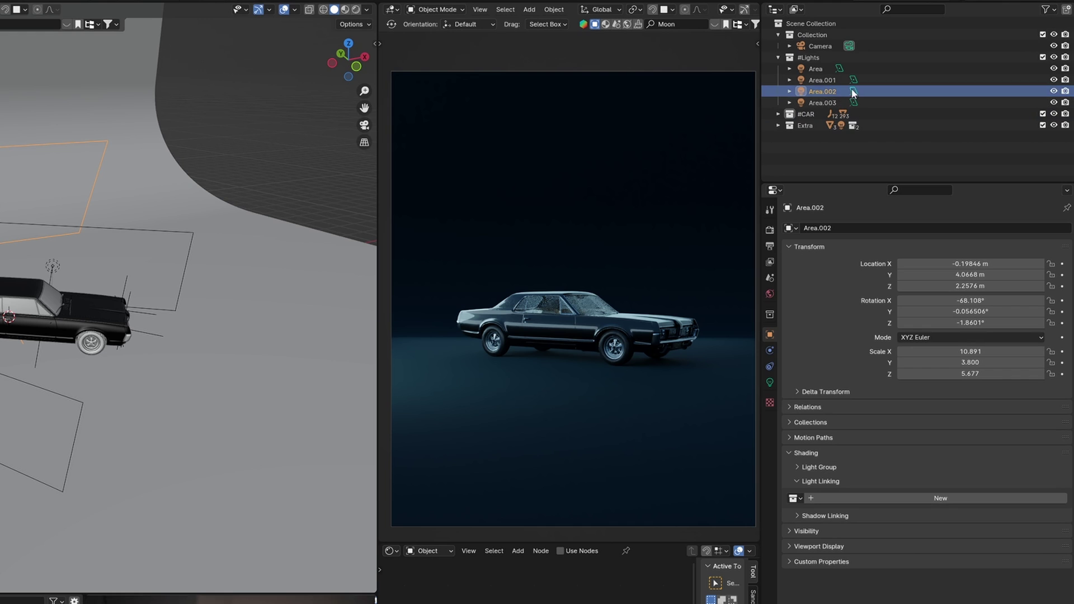
left_click(965, 497)
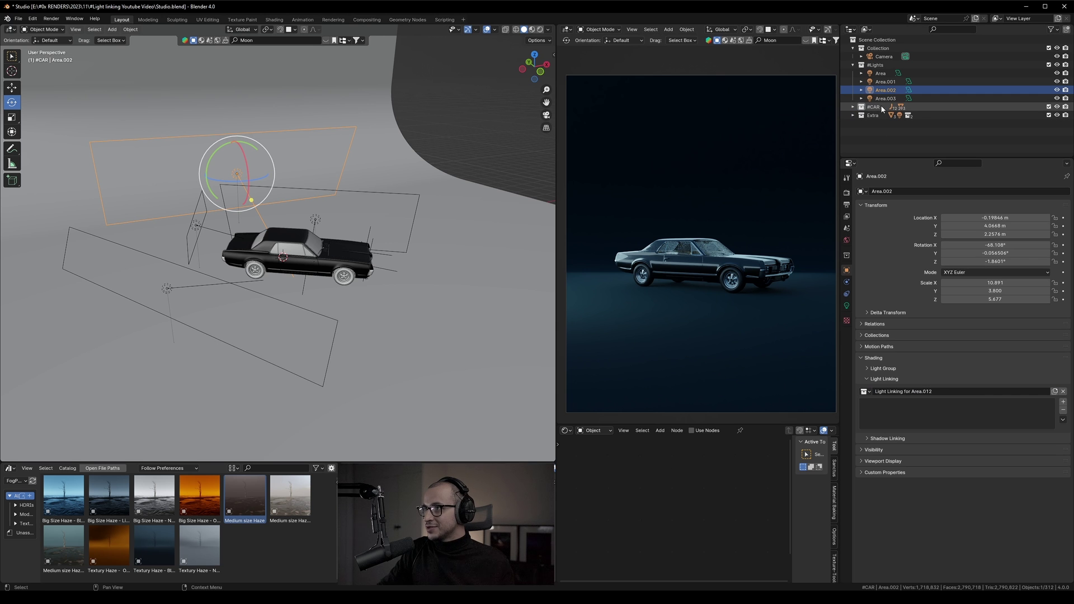
left_click_drag(883, 109, 926, 339)
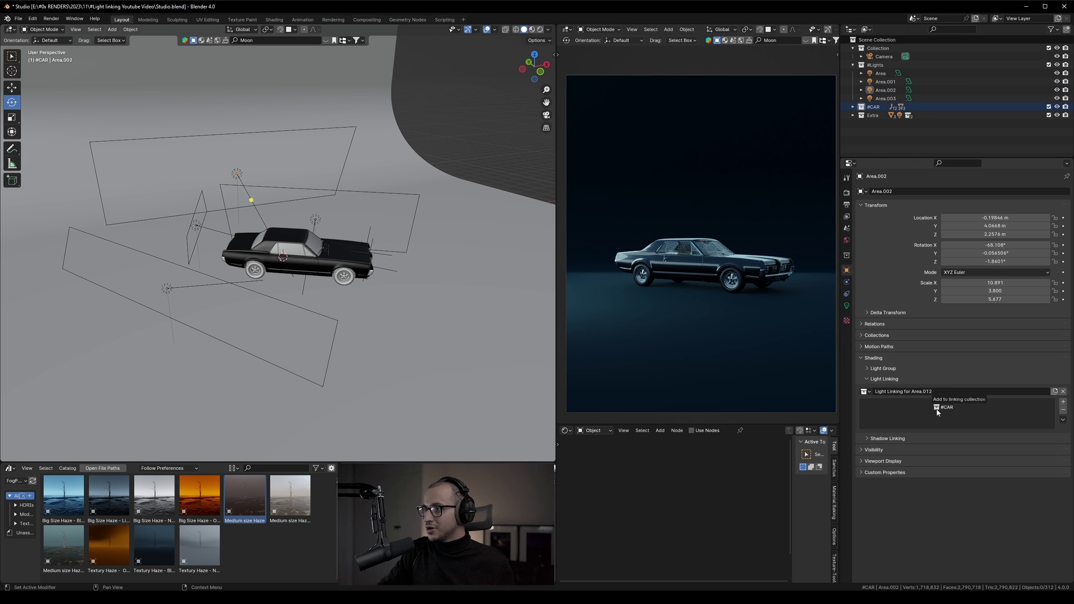
left_click_drag(937, 413, 937, 412)
Create a light linking collection holding #CAR for Area.003
left_click(885, 99)
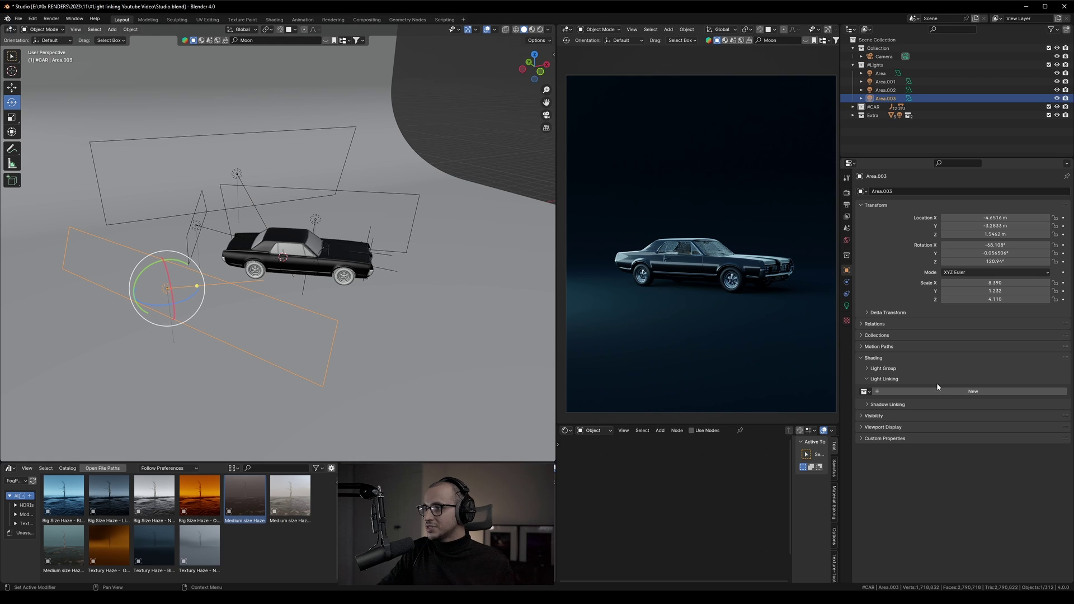
left_click(939, 391)
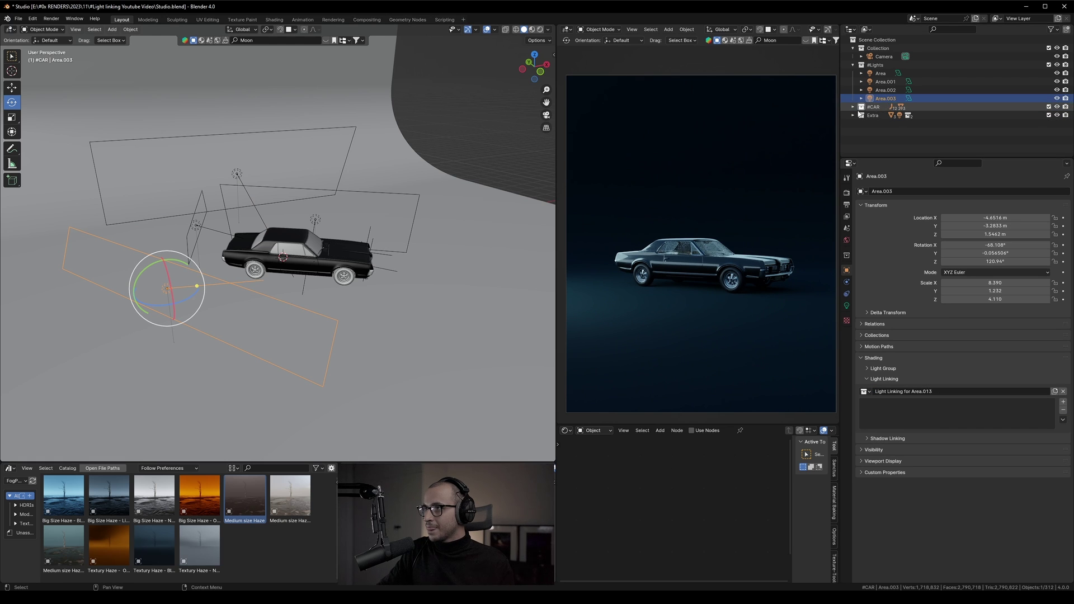
left_click_drag(870, 110, 958, 418)
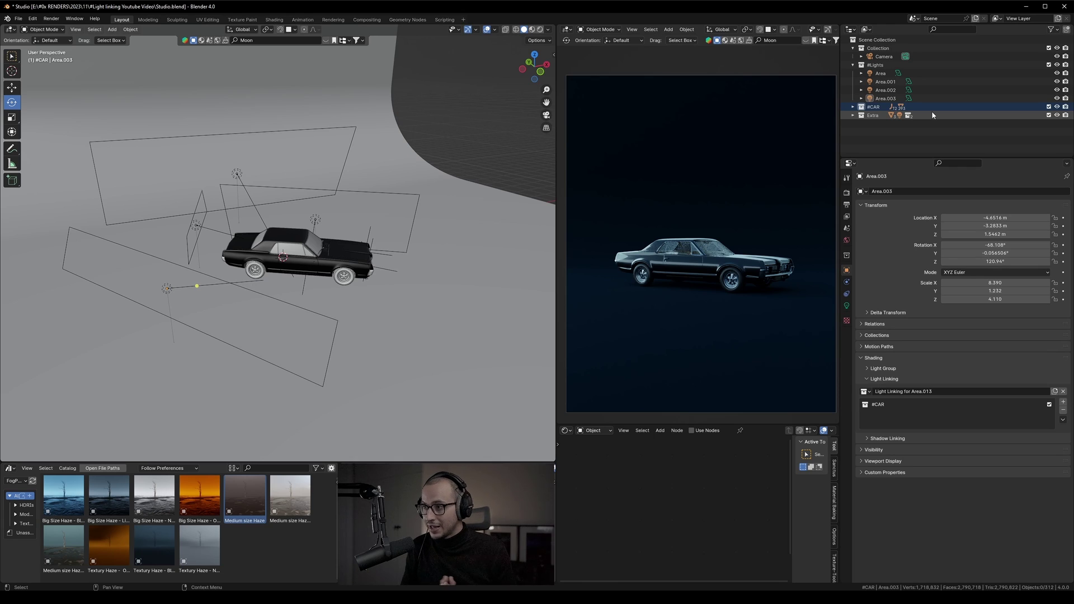
Move Area.003 nearer the car to X -5.6446, Y -3.5862, Z 1.8949 m, undoing a second trial move
left_click(166, 286)
middle_click_drag(168, 285, 151, 285)
key("g")
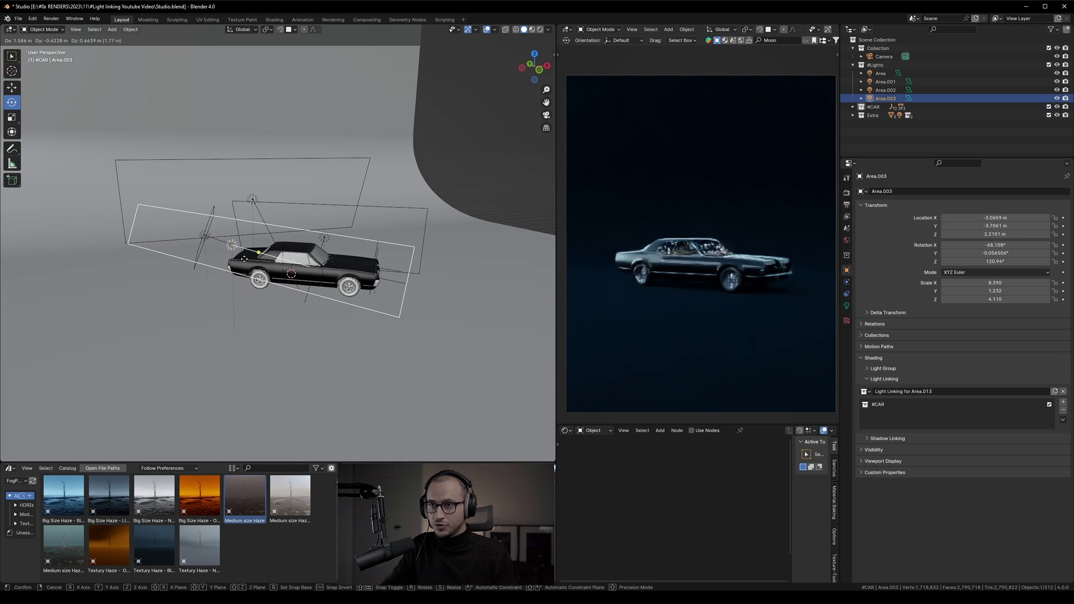
left_click(235, 336)
key("g")
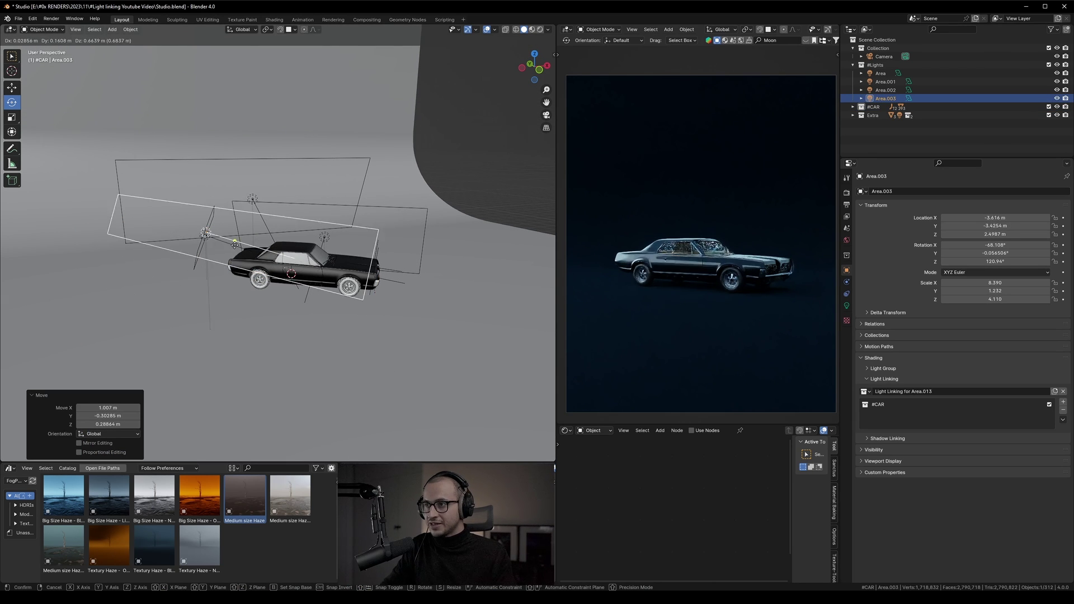
left_click(195, 310)
key("ctrl+z")
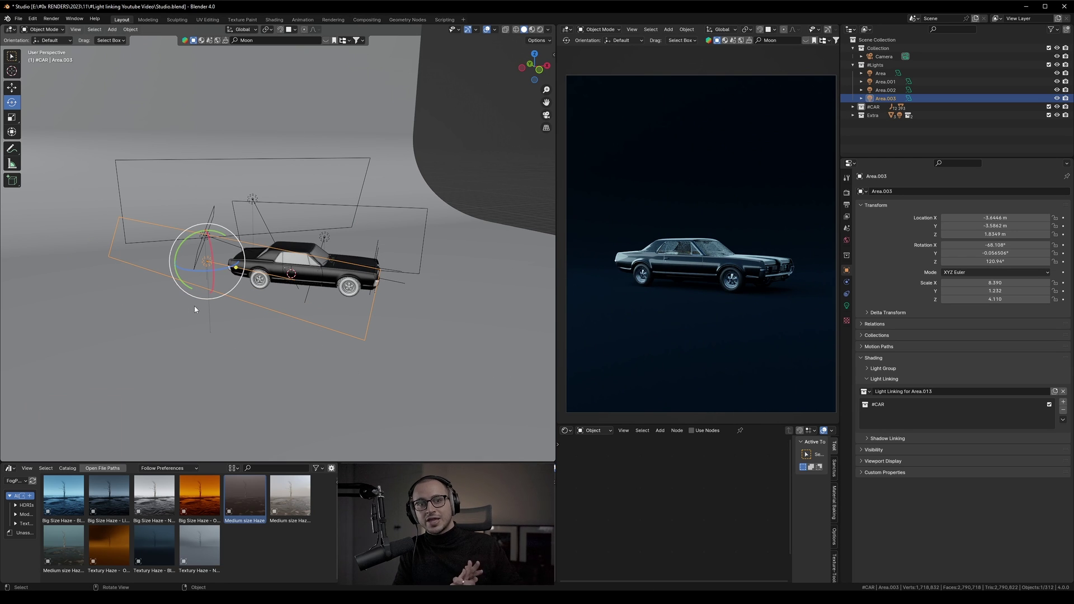